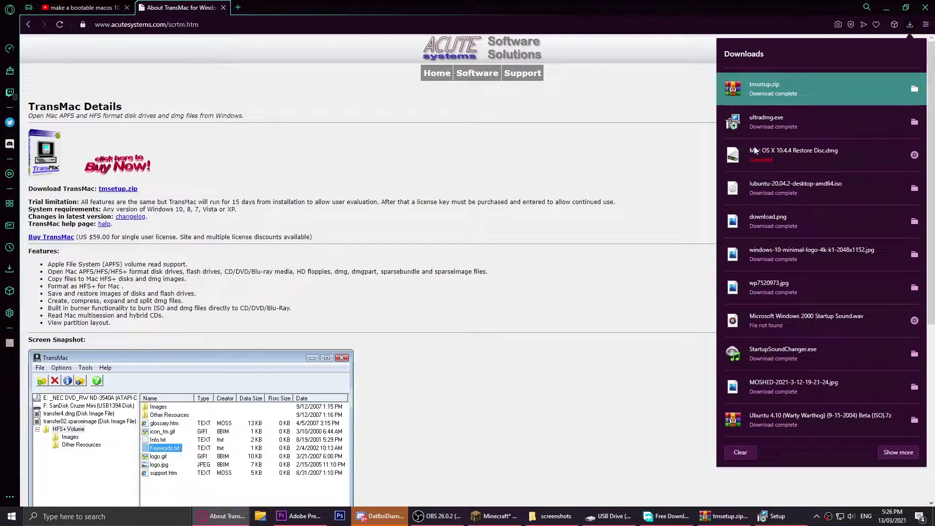
- Highlight the TransMac download and trial details in Opera, then clear the selection
drag(549, 201, 618, 157)
click(543, 116)
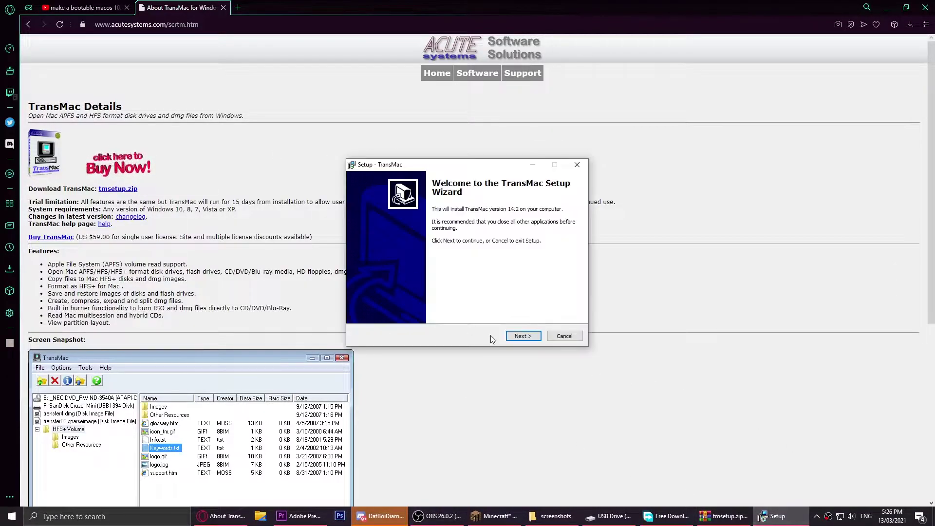
- Install TransMac 14.2 through the setup wizard, accepting the license agreement
click(525, 339)
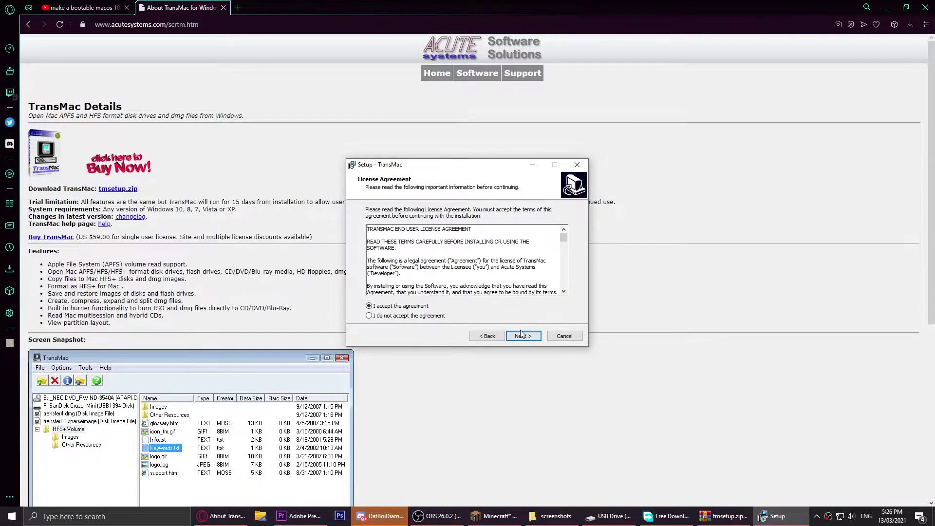
click(527, 342)
click(526, 341)
click(518, 340)
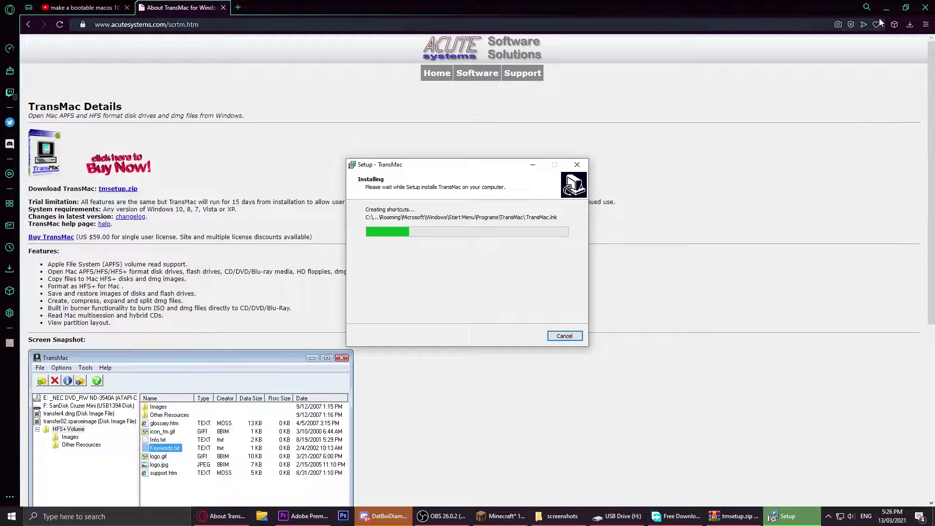
click(523, 336)
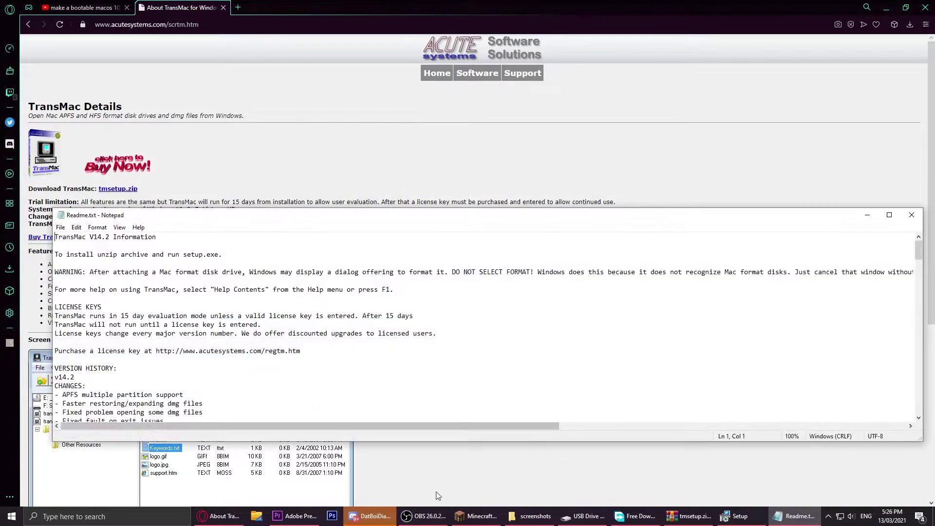
- Close the Readme and start the 15-day TransMac trial
drag(113, 277, 437, 335)
drag(54, 304, 60, 317)
mouse_move(262, 445)
mouse_down()
mouse_move(353, 322)
mouse_move(534, 381)
mouse_up()
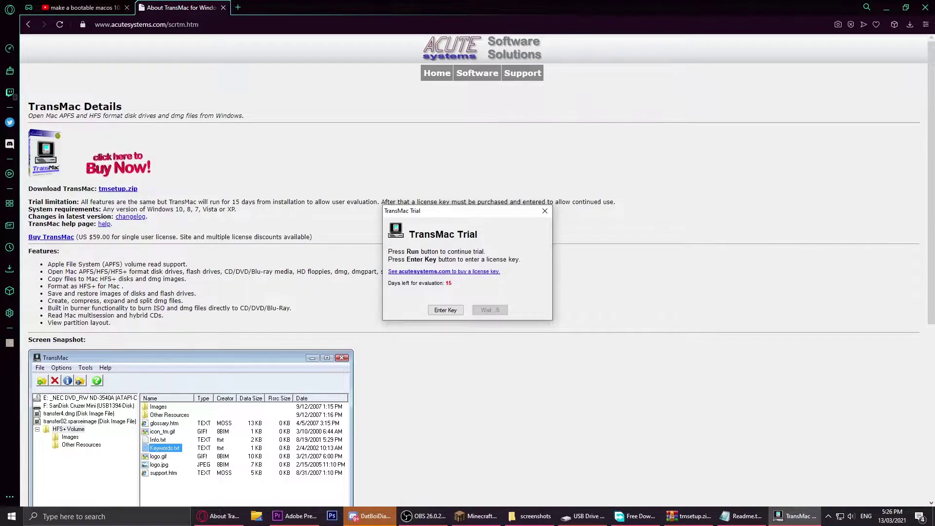
click(491, 312)
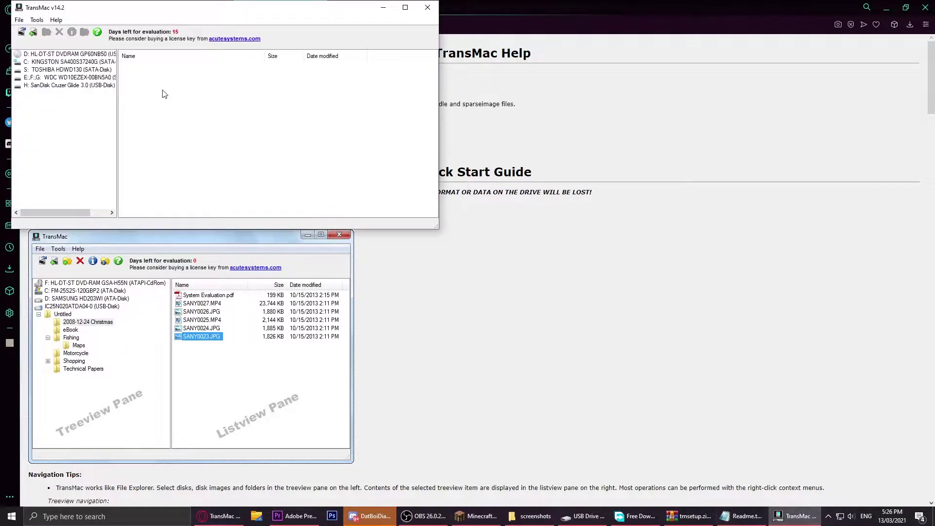
- Maximize TransMac, dismiss 'No Mac volumes found', and pick Restore with Disk Image for H: SanDisk
click(405, 6)
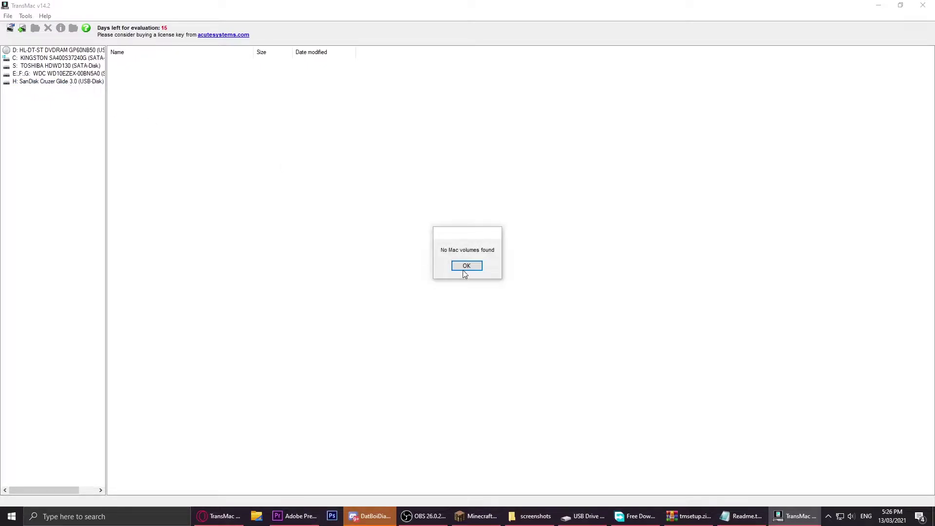
click(465, 267)
right_click(35, 87)
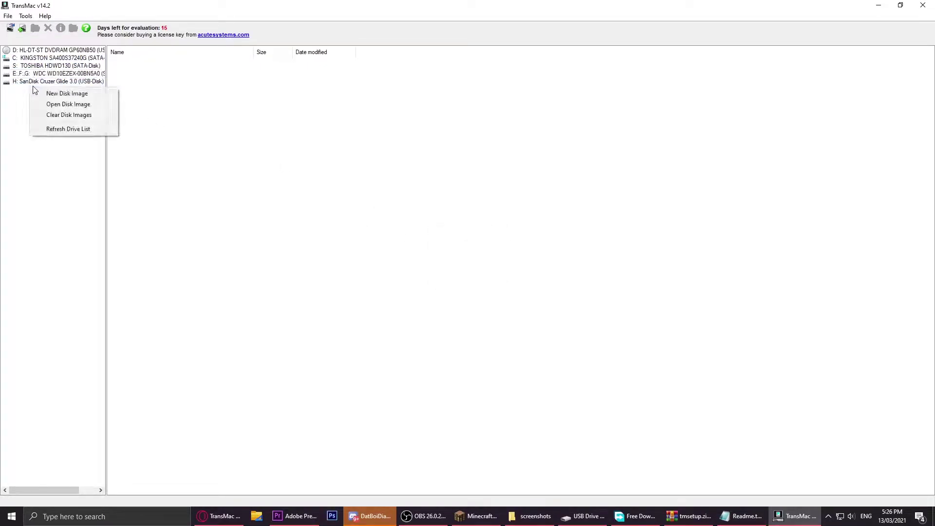
click(100, 111)
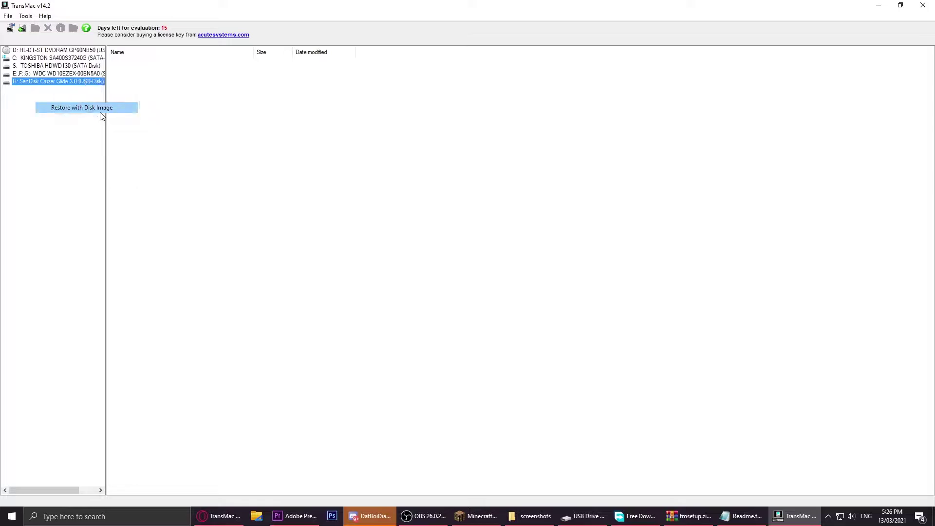
- Pick Mac OS X 10.4.4 Restore Disc.dmg from S:\games and confirm the restore
click(448, 268)
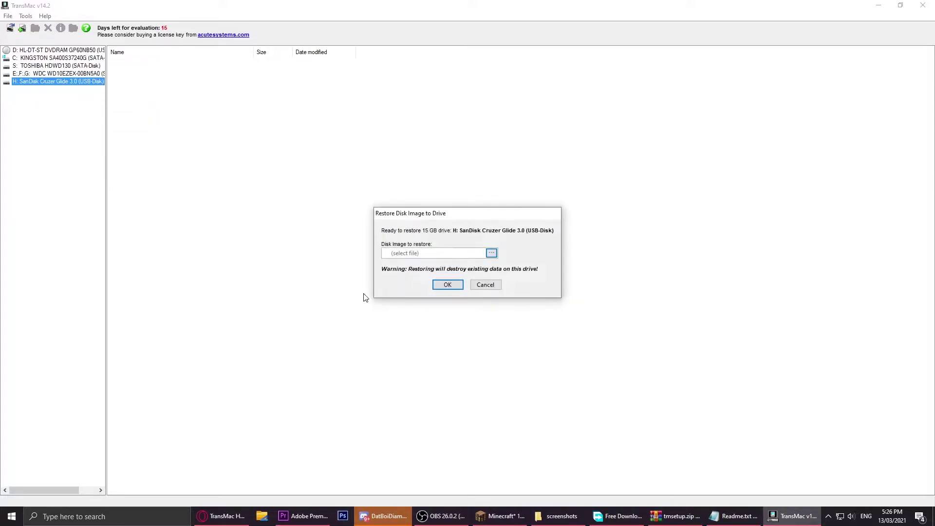
click(487, 253)
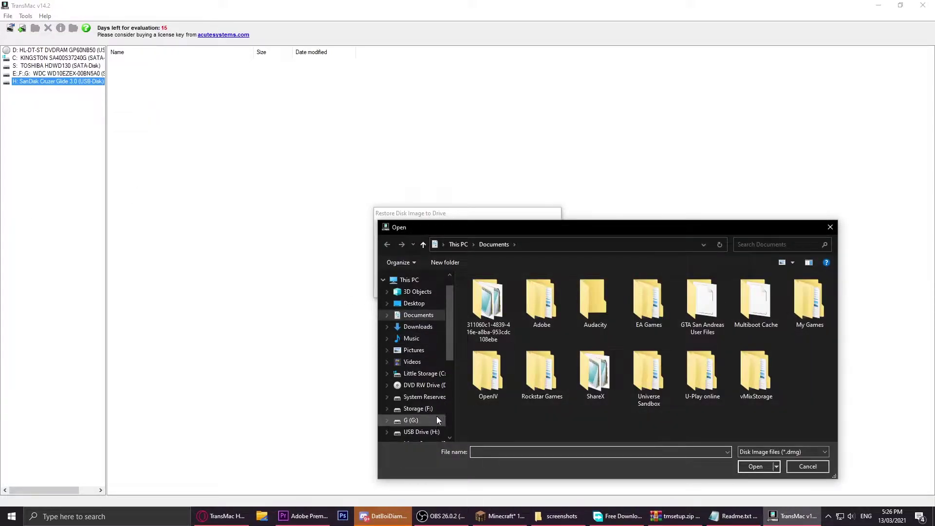
scroll(433, 422, down, 2)
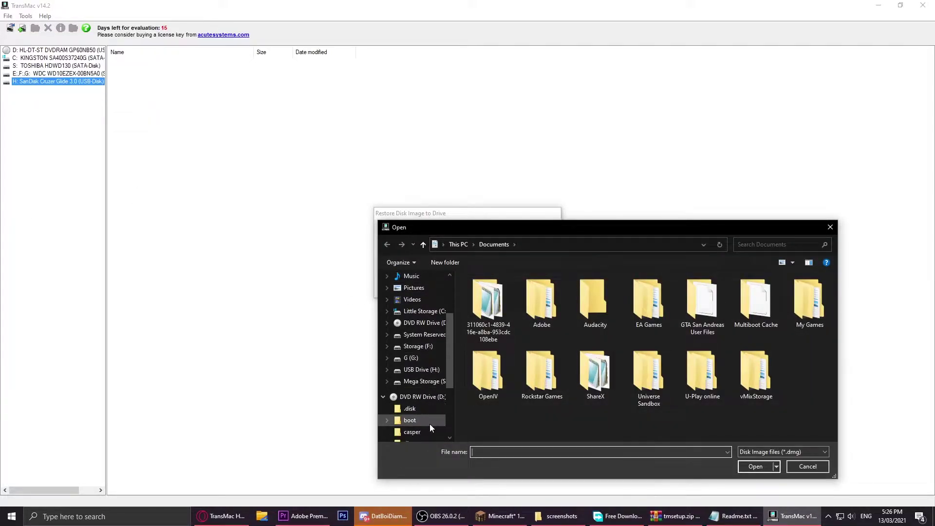
click(426, 382)
scroll(565, 362, down, 1)
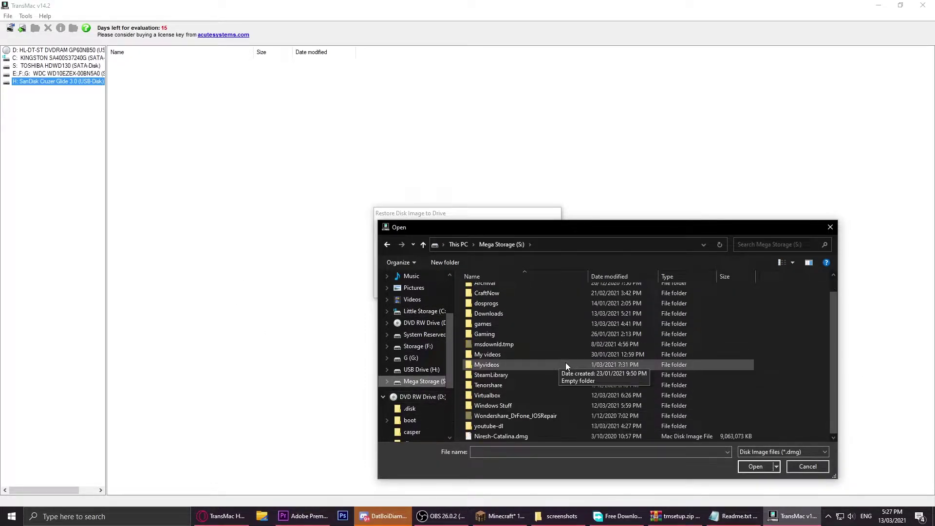
double_click(528, 323)
click(764, 246)
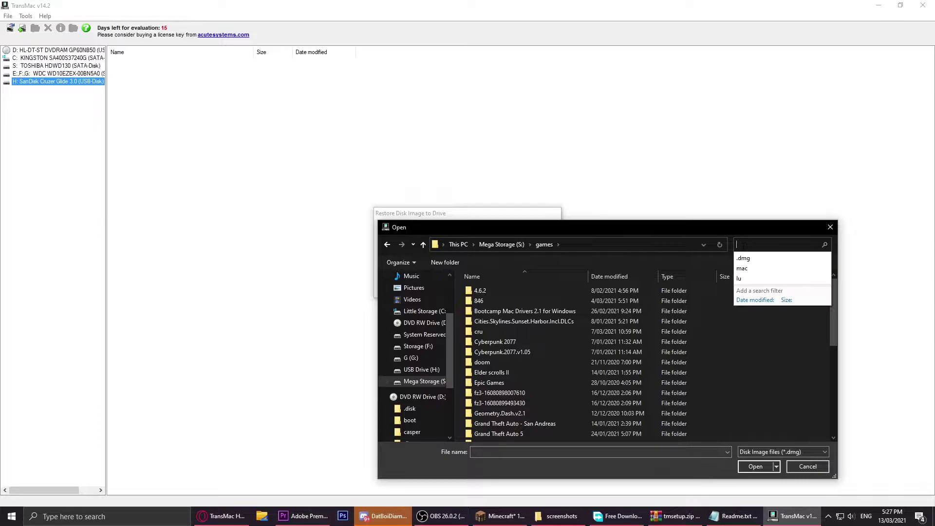
text(.dmg)
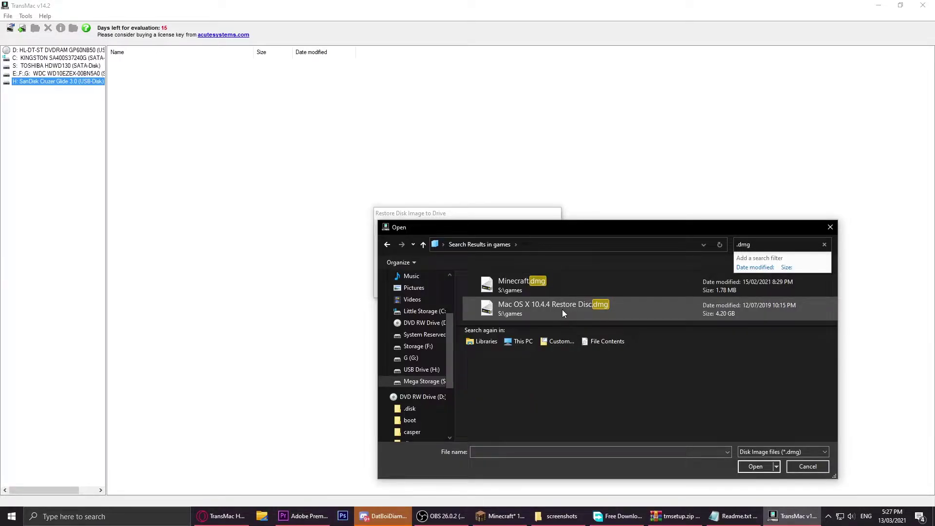
click(557, 307)
double_click(557, 308)
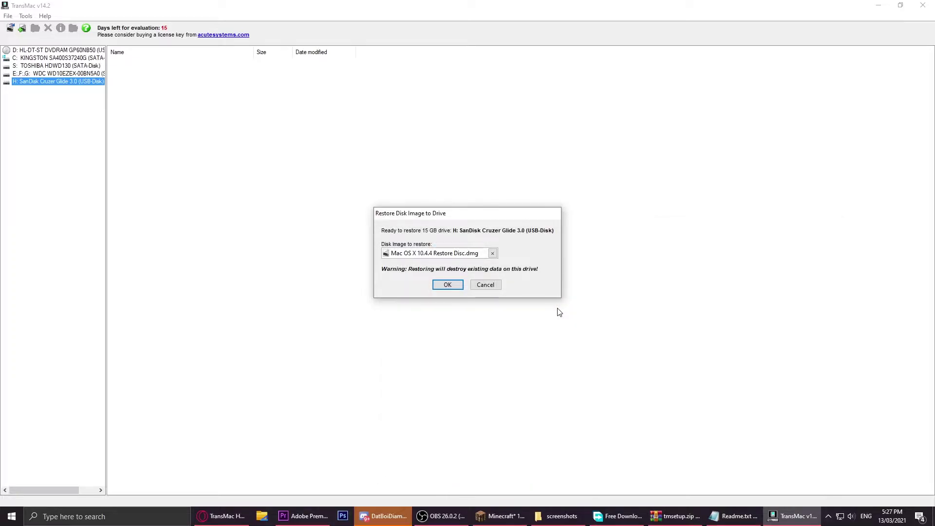
click(447, 284)
- Accept the Last Warning and let the restore run, moving its progress window aside
click(433, 272)
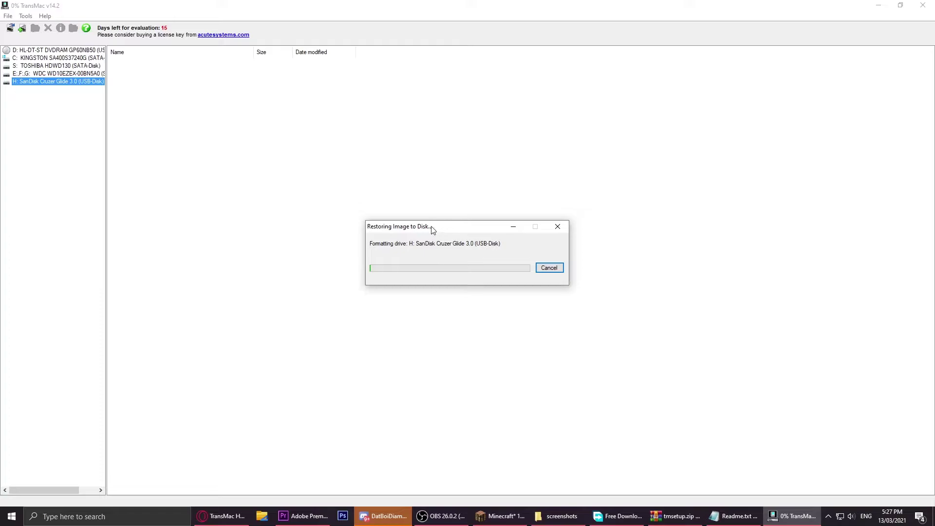
drag(431, 230, 479, 194)
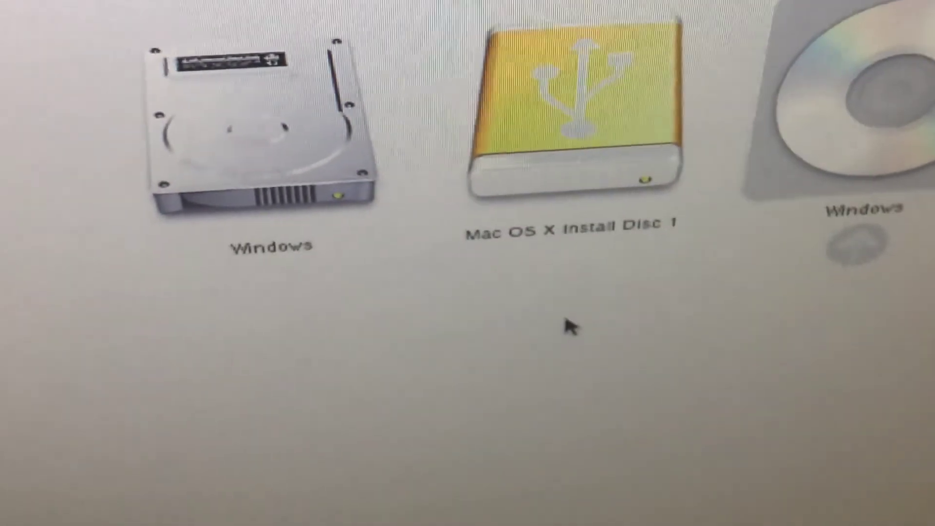
- Select Mac OS X Install Disc 1 as the boot choice in Startup Manager
key(Left)
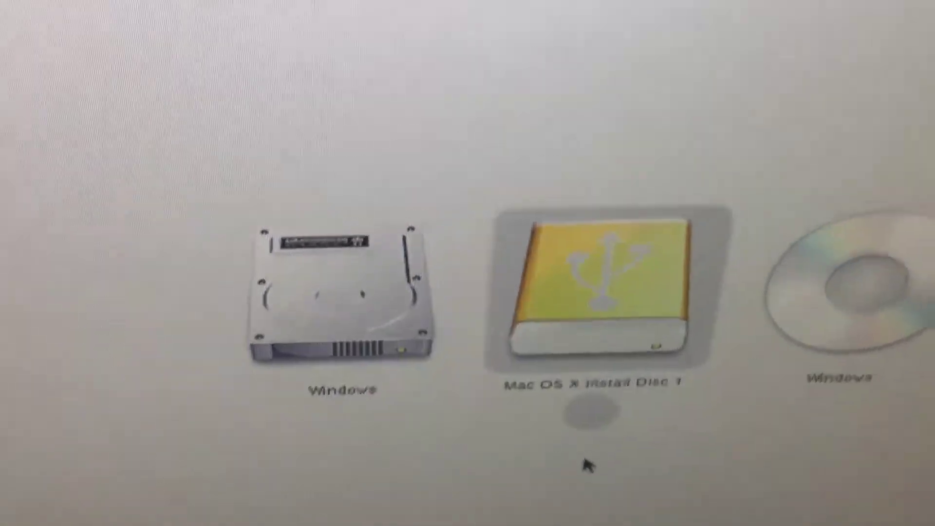